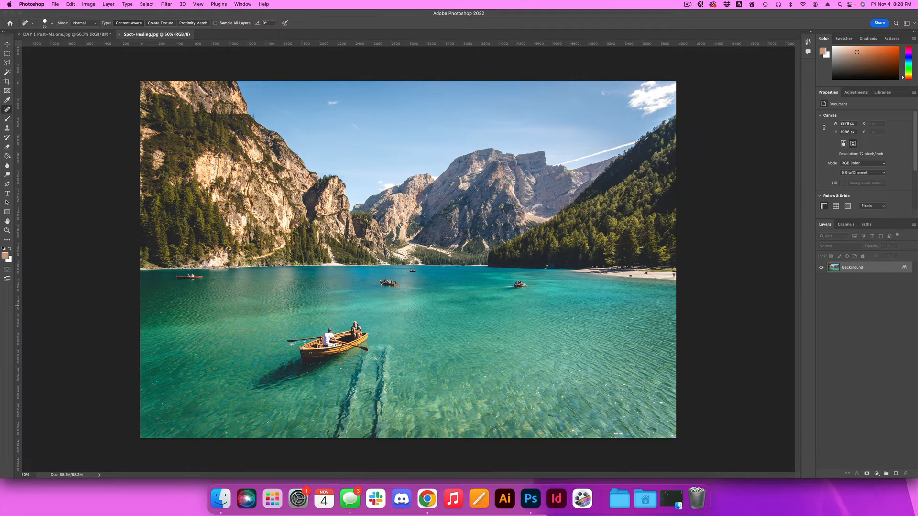
Step: Remove the three small distant boats from the lake with a larger Spot Healing Brush, and undo the last stroke
key(bracketright)
key(bracketright)
drag(377, 282, 404, 285)
drag(513, 286, 527, 286)
drag(175, 277, 207, 277)
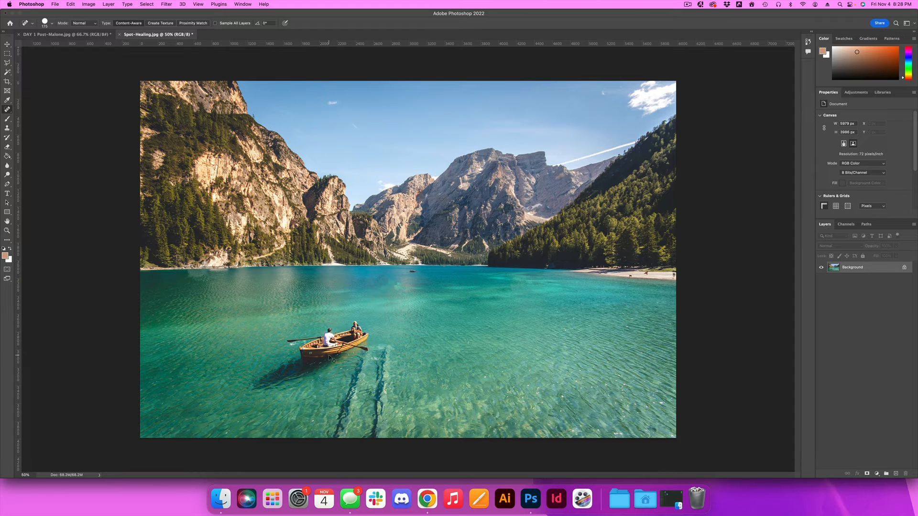
key(cmd+z)
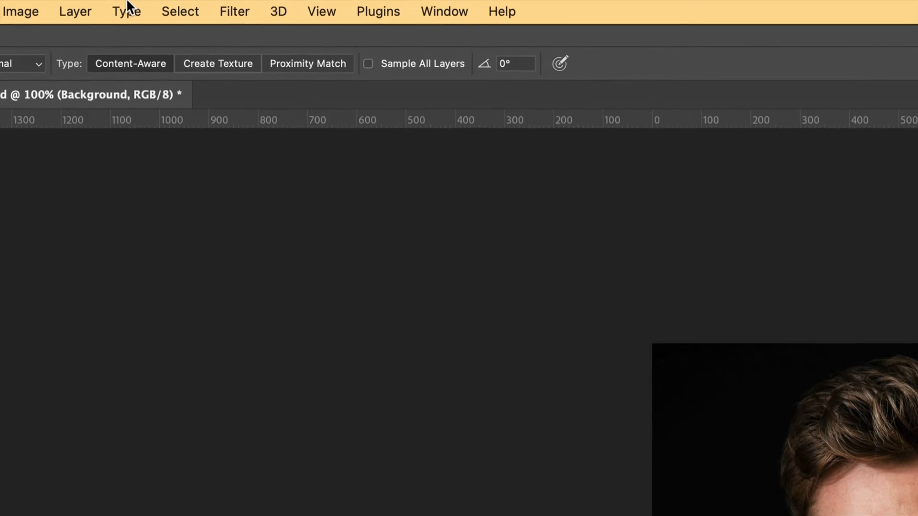
Step: Open the Liquify filter on the man's portrait and set the first Eye Size value to 1, leaving Eye Distance at 0
click(256, 13)
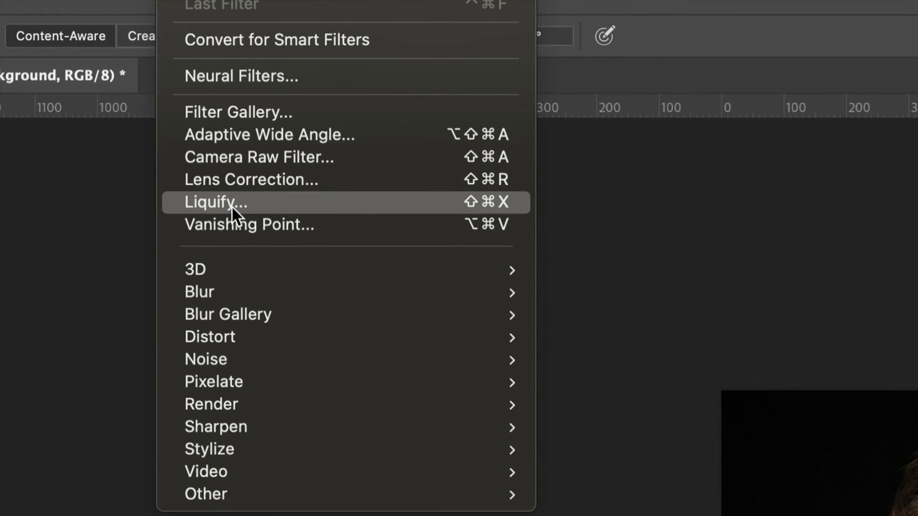
click(251, 206)
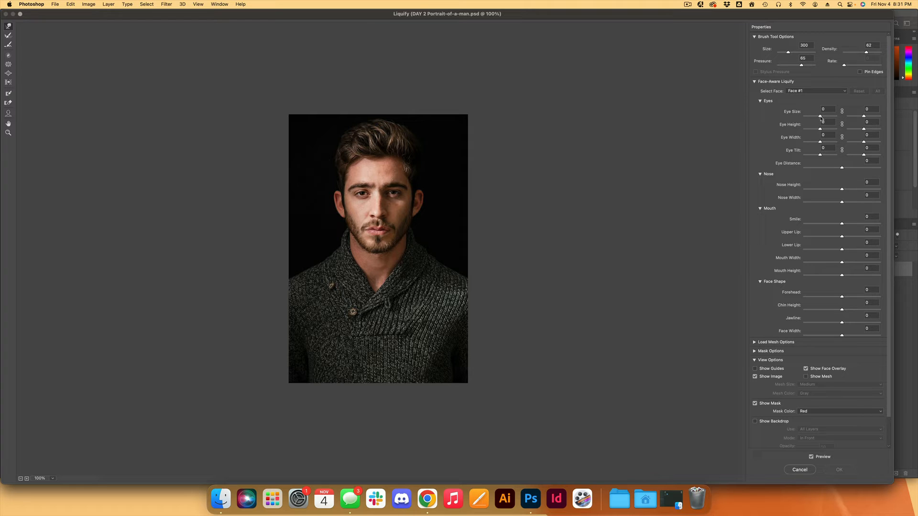
mouse_move(821, 117)
mouse_down()
mouse_move(807, 118)
mouse_move(832, 119)
mouse_move(818, 120)
mouse_up()
mouse_move(843, 169)
mouse_down()
mouse_move(851, 170)
mouse_move(842, 173)
mouse_up()
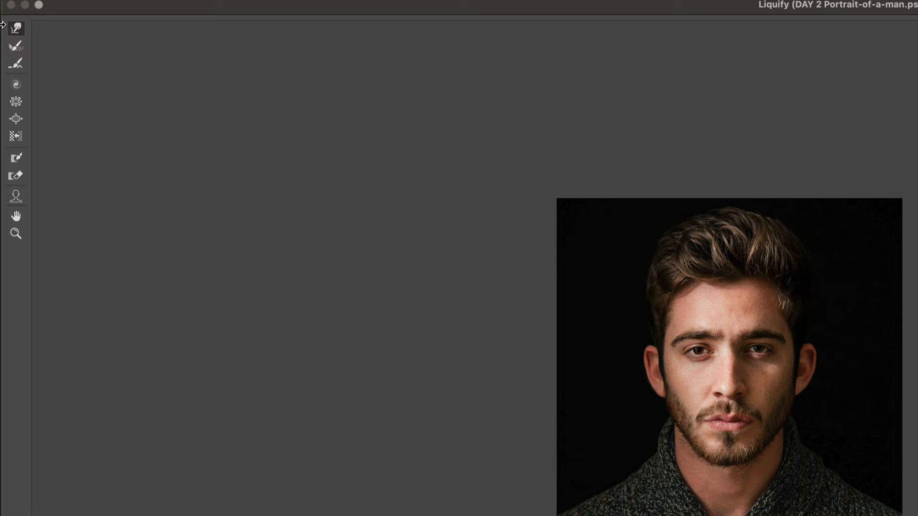
Step: Enlarge both of the man's eyes using the Bloat tool with a brush size of 175
click(16, 119)
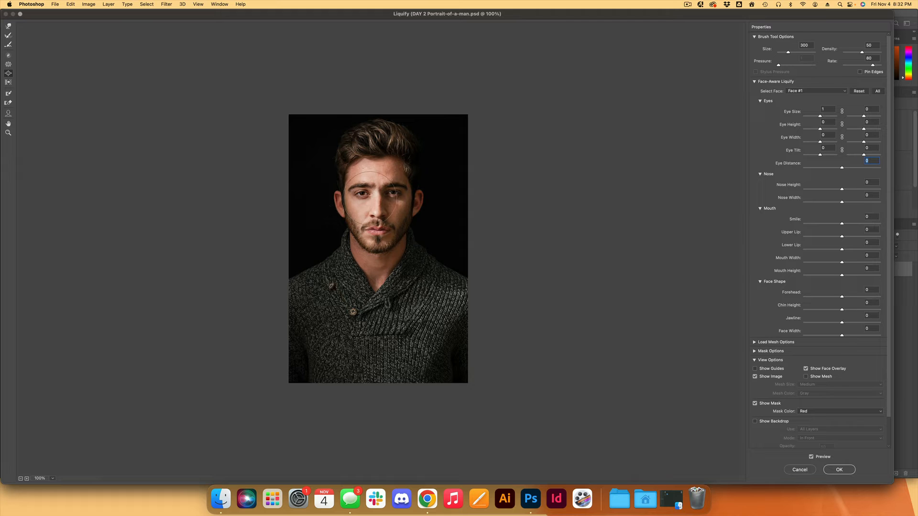
key(bracketleft)
key(bracketleft)
key(bracketleft)
key(bracketleft)
key(bracketright)
key(bracketright)
click(363, 191)
click(396, 192)
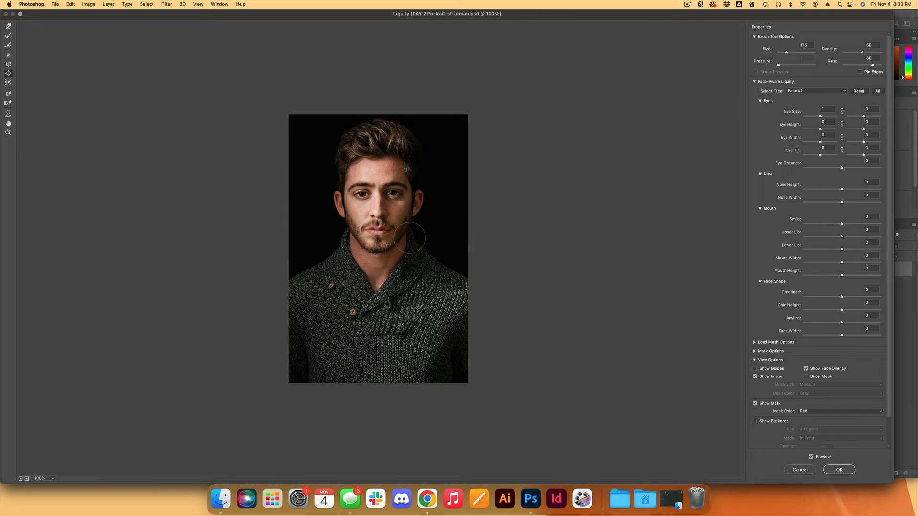
Step: Switch to the Pucker tool and reduce its brush size
click(8, 65)
key(bracketleft)
key(bracketleft)
key(bracketleft)
key(bracketleft)
key(bracketleft)
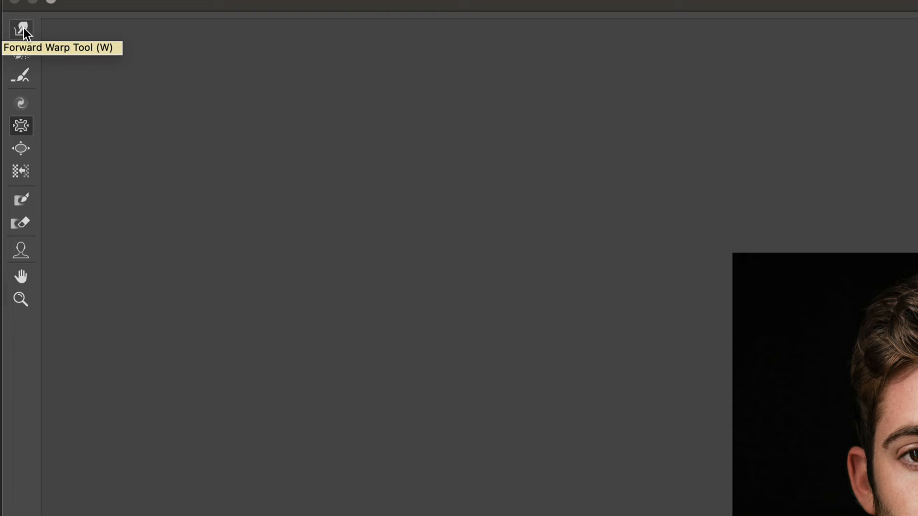
Step: Try distorting both sides of the face and the sweater using the Forward Warp tool at size 300
click(24, 28)
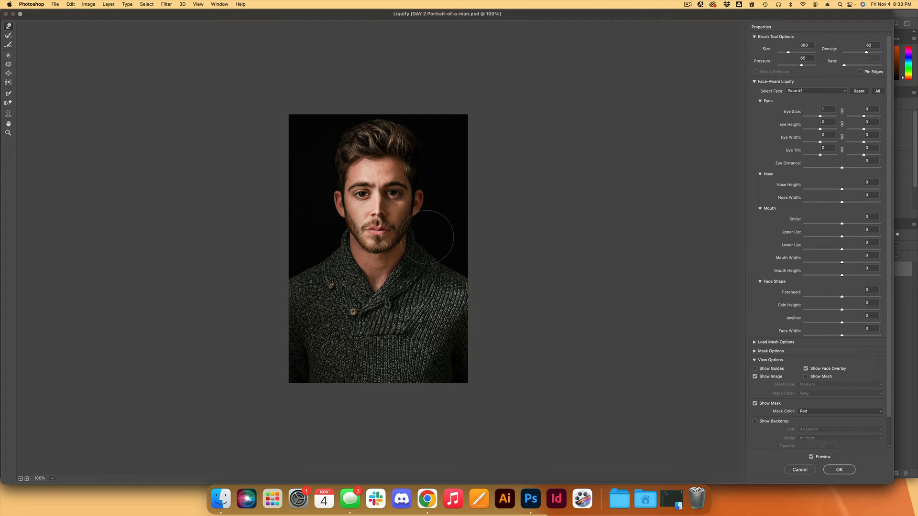
drag(317, 205, 377, 194)
drag(461, 239, 384, 237)
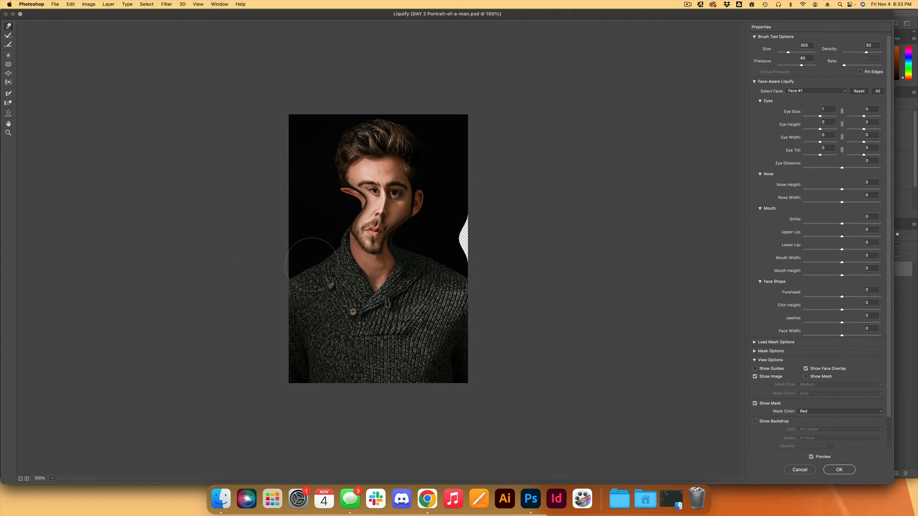
mouse_move(306, 279)
mouse_down()
mouse_move(395, 302)
mouse_move(437, 342)
mouse_up()
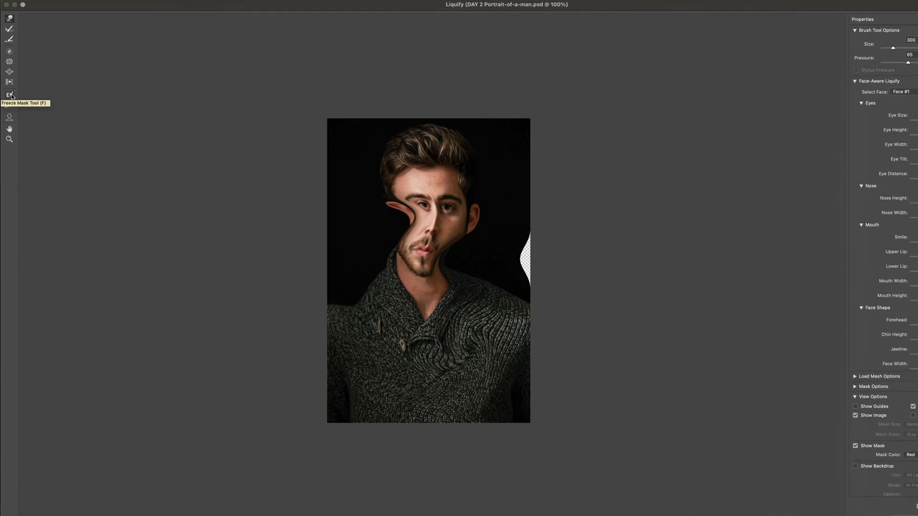
Step: Undo the three warp strokes on the face and sweater
key(super+alt+z)
key(super+alt+z)
key(super+alt+z)
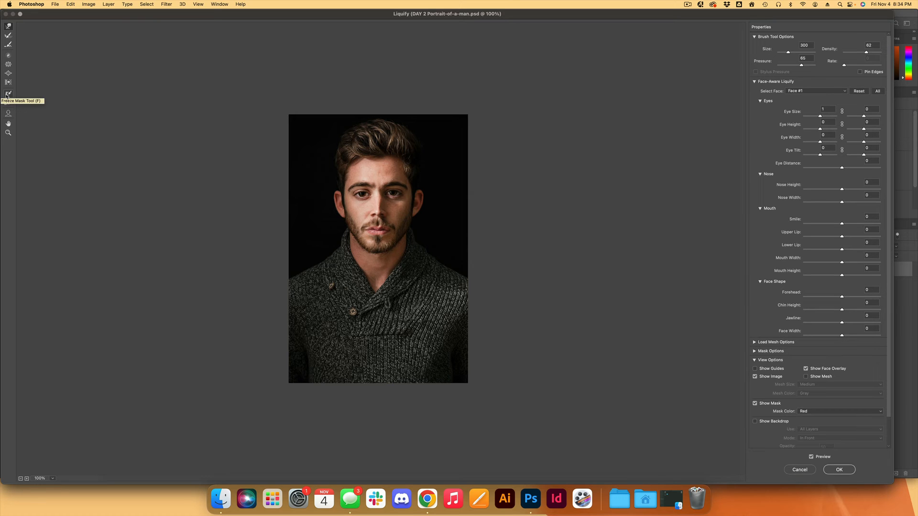
Step: Paint a freeze mask over the sweater and the background beside the neck with a brush size of 400
click(7, 94)
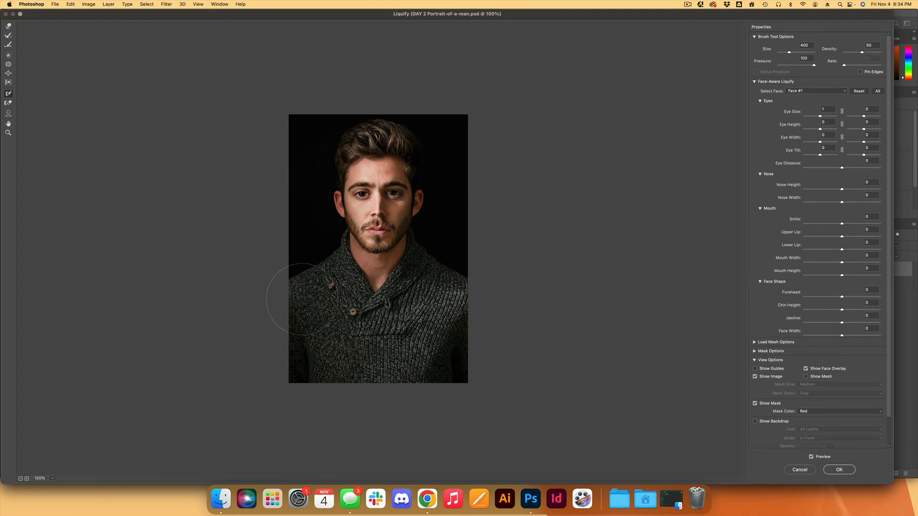
mouse_move(297, 297)
mouse_down()
mouse_move(369, 308)
mouse_move(449, 287)
mouse_up()
mouse_move(313, 242)
mouse_down()
mouse_move(308, 225)
mouse_move(324, 253)
mouse_move(320, 239)
mouse_up()
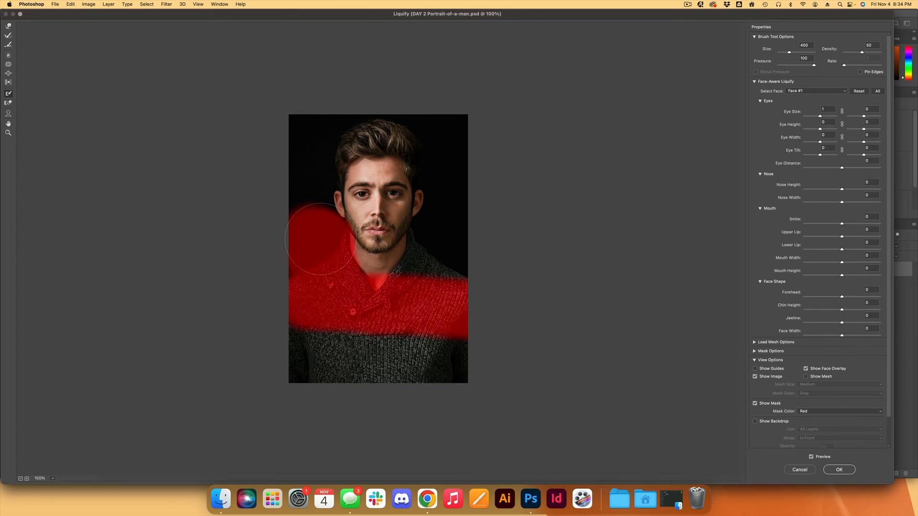
mouse_move(476, 260)
mouse_down()
mouse_move(422, 274)
mouse_move(443, 245)
mouse_move(411, 297)
mouse_move(442, 218)
mouse_move(453, 284)
mouse_move(339, 330)
mouse_move(430, 350)
mouse_move(419, 391)
mouse_move(340, 399)
mouse_up()
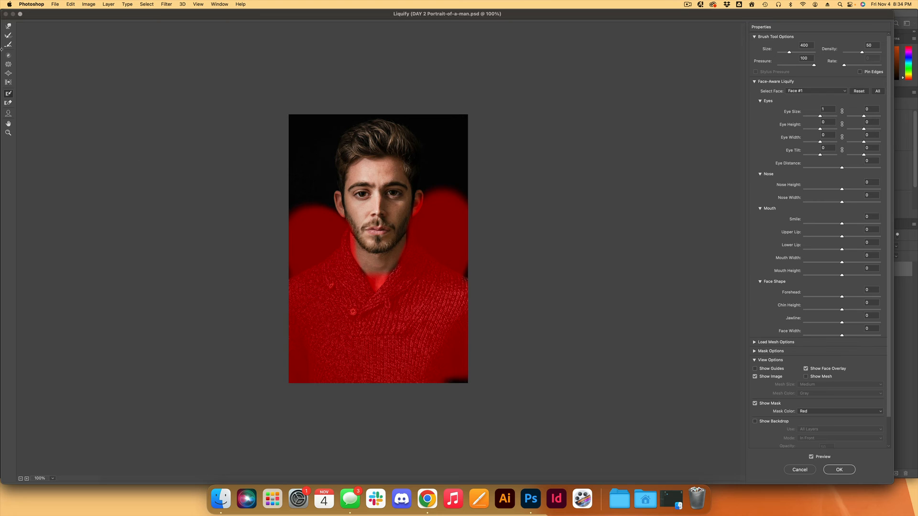
Step: Stretch the chin and beard downward into a point with the Forward Warp tool, and thaw the entire frozen area
click(8, 26)
mouse_move(377, 258)
mouse_down()
mouse_move(377, 306)
mouse_move(385, 250)
mouse_move(382, 281)
mouse_move(382, 268)
mouse_move(357, 260)
mouse_up()
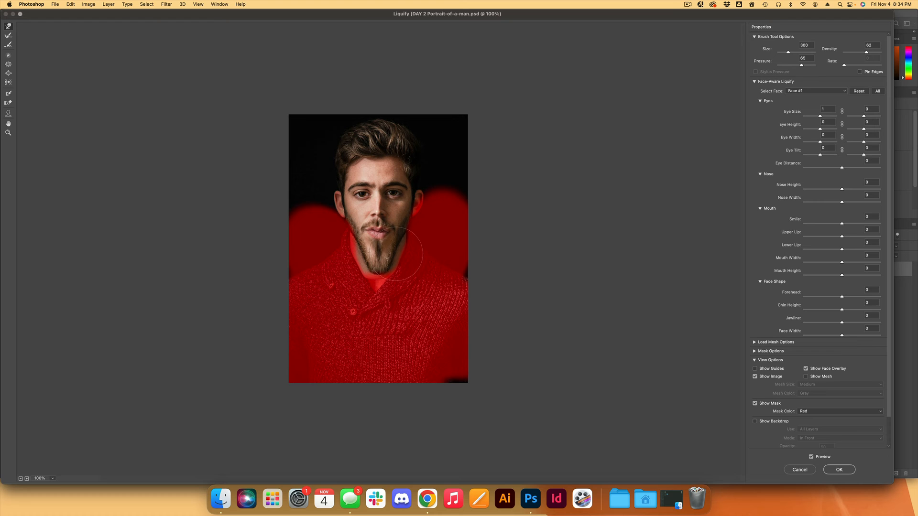
click(8, 104)
mouse_move(364, 287)
mouse_down()
mouse_move(328, 308)
mouse_move(344, 353)
mouse_move(313, 247)
mouse_move(270, 380)
mouse_up()
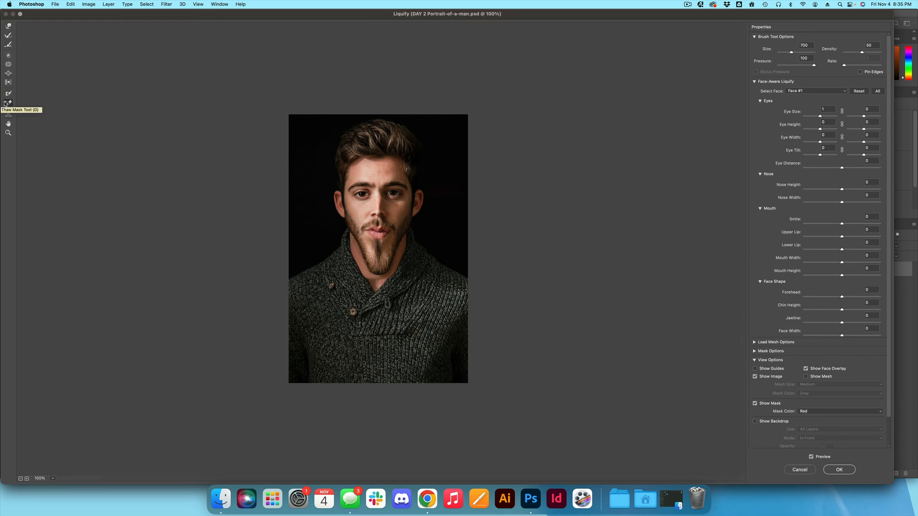
Step: Partly restore the stretched chin and beard with the Reconstruct tool, and apply the Liquify filter
click(8, 37)
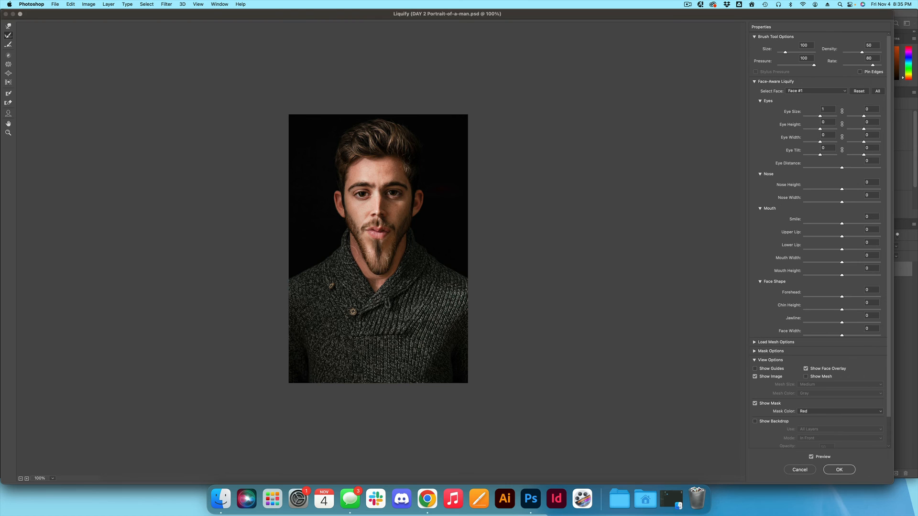
mouse_move(359, 274)
mouse_down()
mouse_move(406, 258)
mouse_move(359, 270)
mouse_move(397, 272)
mouse_move(376, 266)
mouse_move(406, 261)
mouse_move(377, 260)
mouse_move(396, 266)
mouse_move(388, 267)
mouse_move(357, 254)
mouse_move(361, 270)
mouse_move(405, 256)
mouse_move(380, 269)
mouse_move(355, 265)
mouse_up()
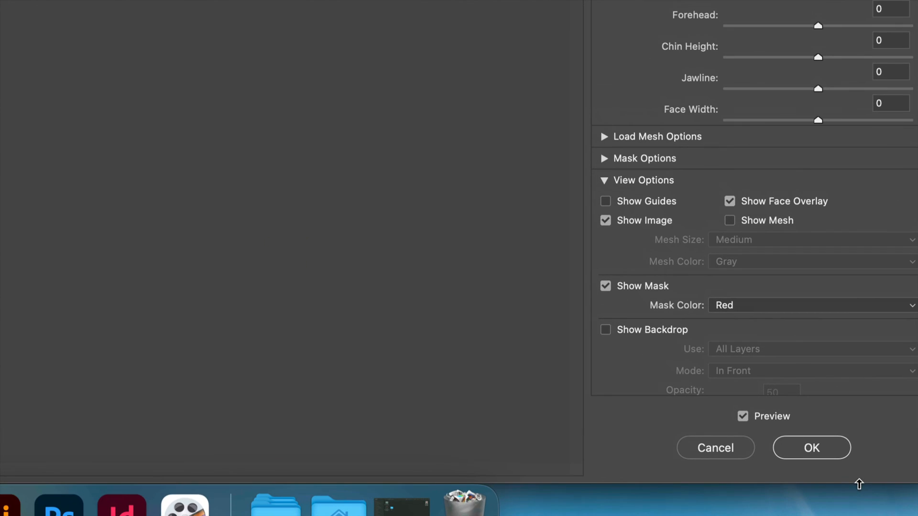
click(828, 448)
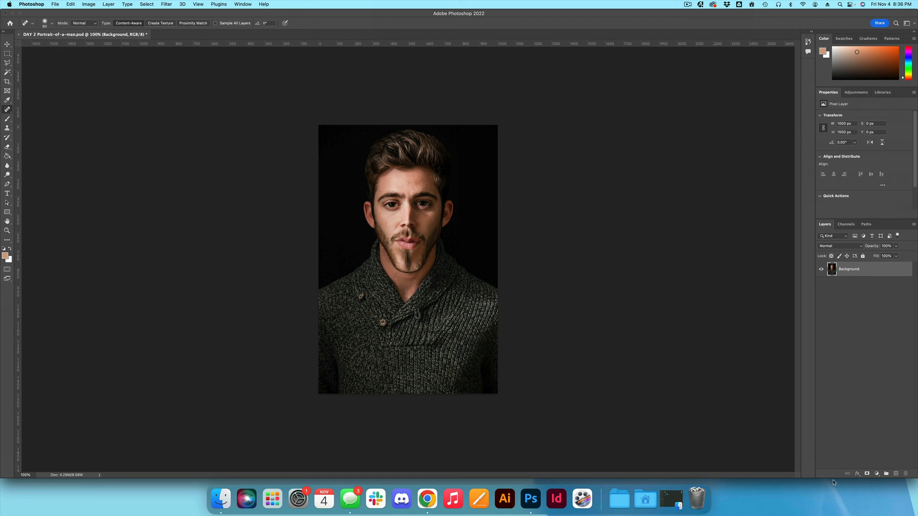